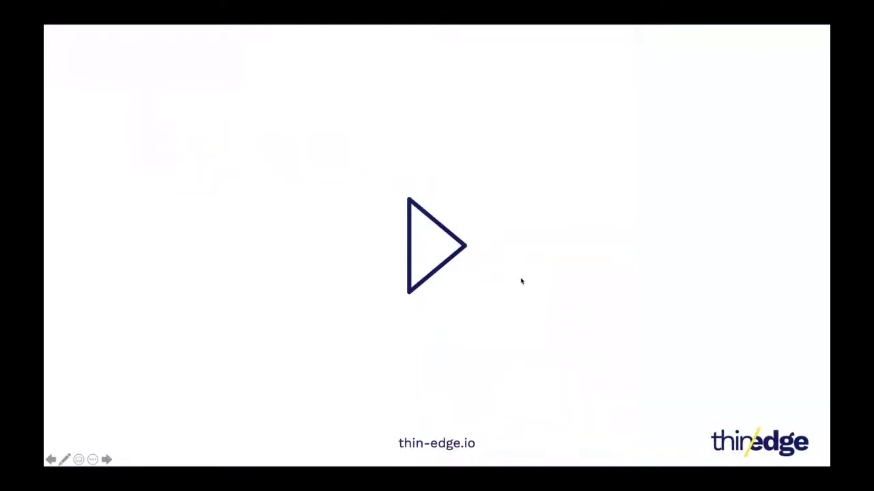
Exit the full-screen slideshow back to PowerPoint's normal view.
key("Escape")
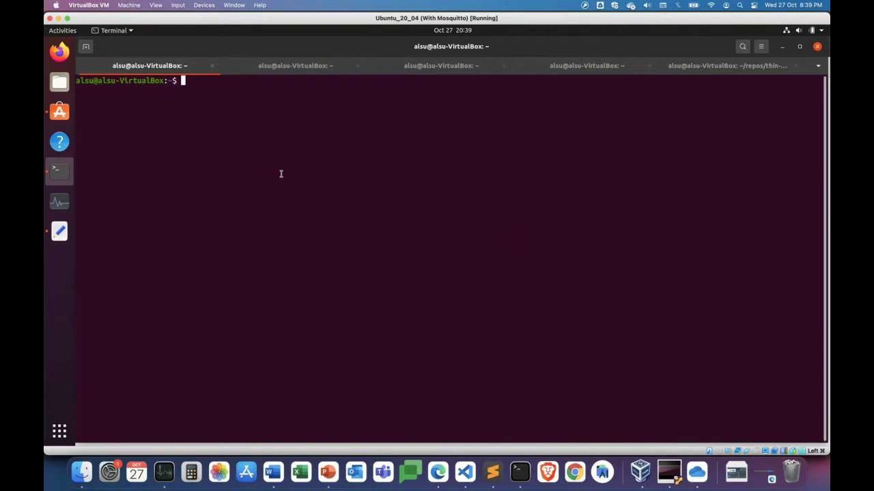
Run htop to review processes such as collectd, mosquitto and tedge_mapper, then quit it.
type("htop")
key("Return")
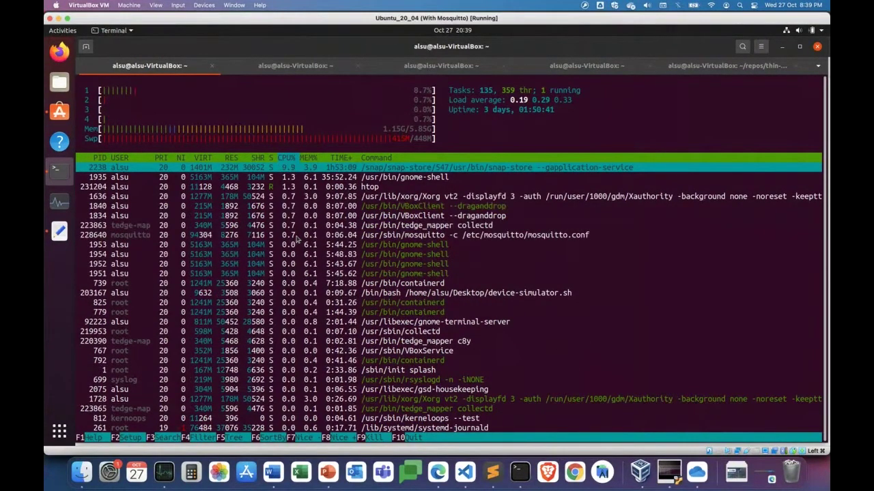
key("q")
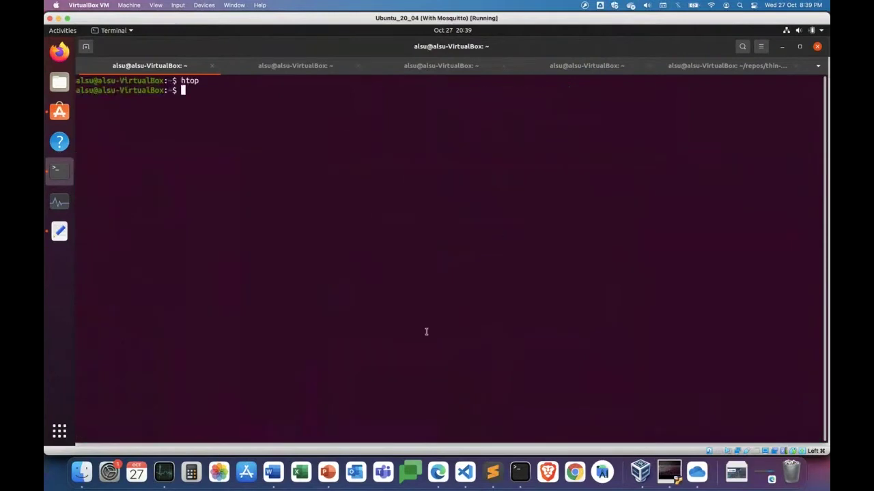
Open the IoT Edge Device's Measurements page in the browser.
left_click(439, 475)
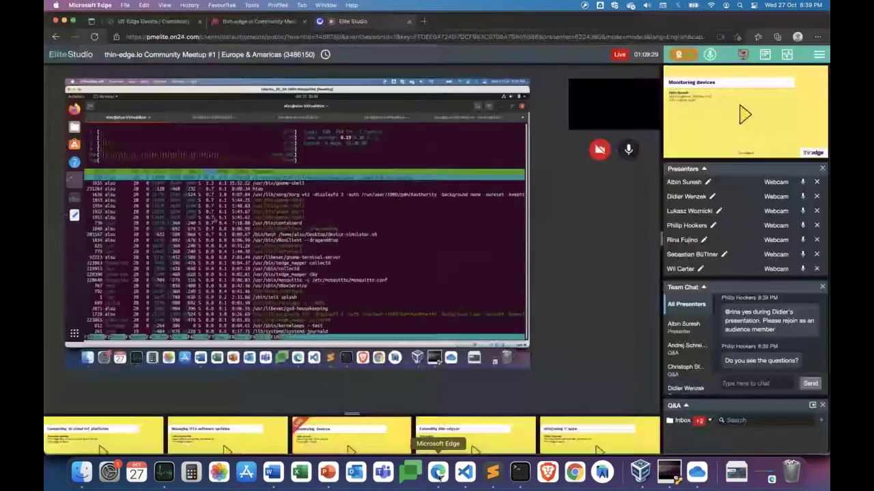
left_click(163, 27)
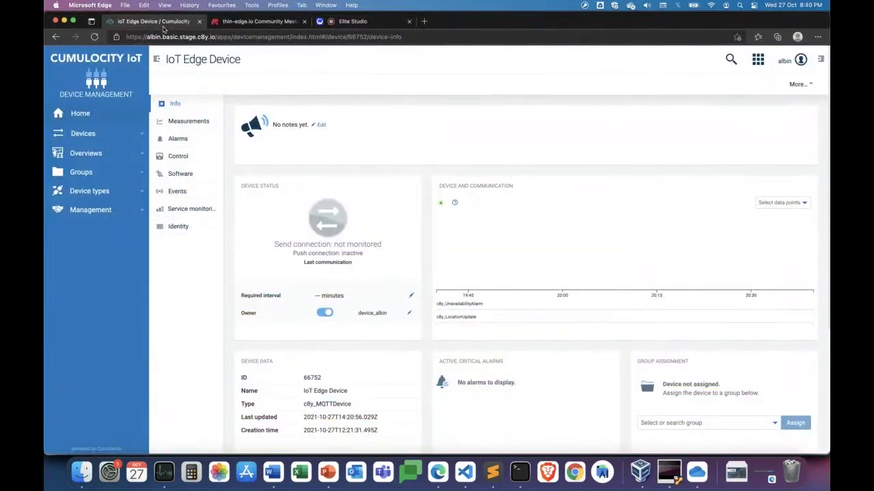
left_click(194, 121)
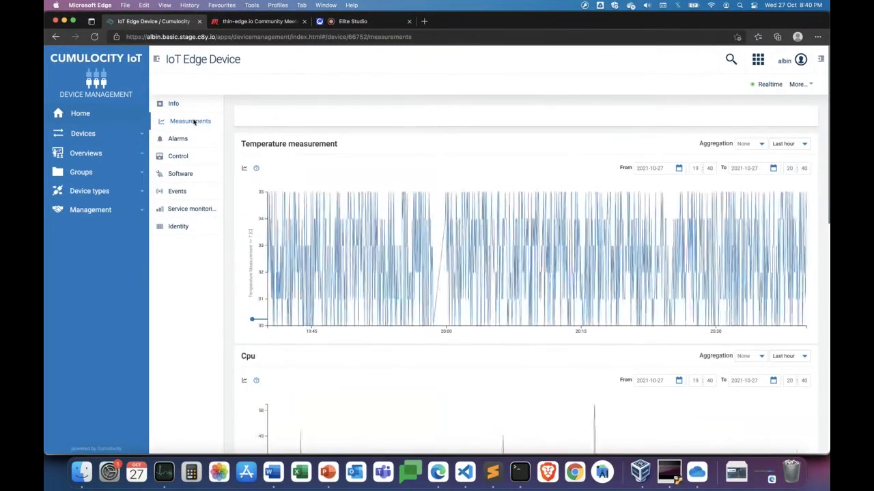
Set the Temperature chart's range to Last minute and scroll down to the Memory chart.
left_click(799, 144)
left_click(794, 156)
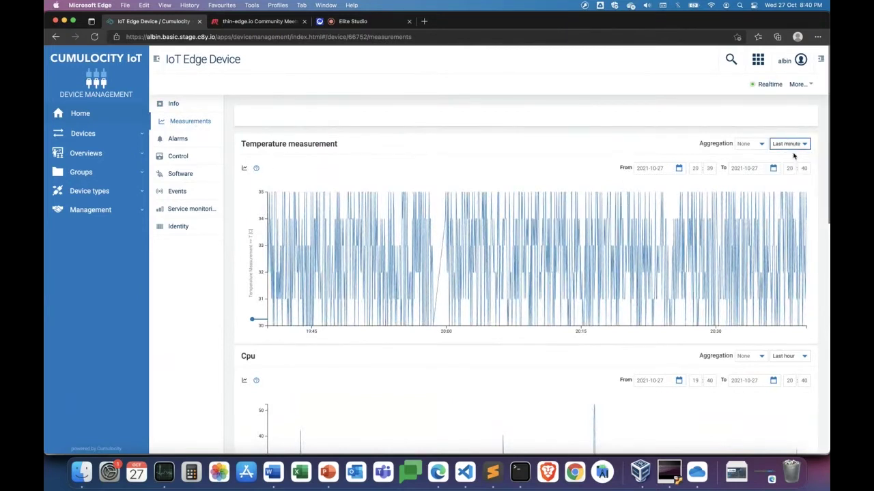
scroll(784, 293, "down", 2)
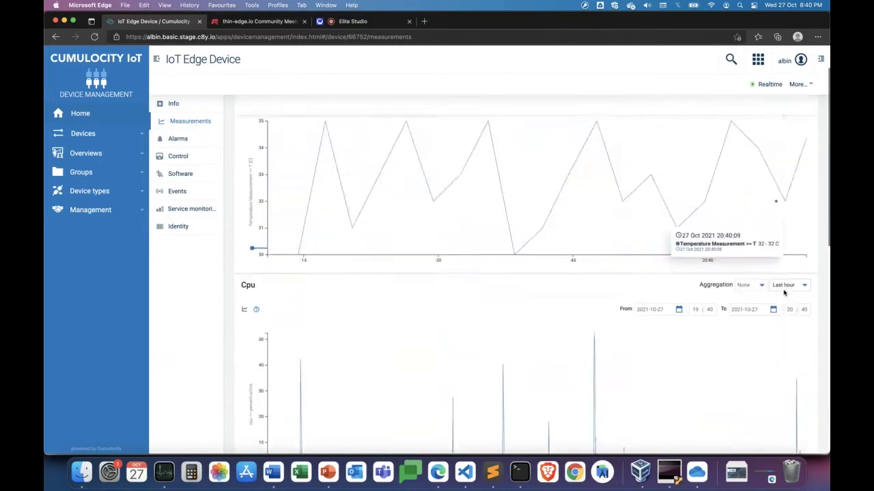
scroll(784, 292, "down", 4)
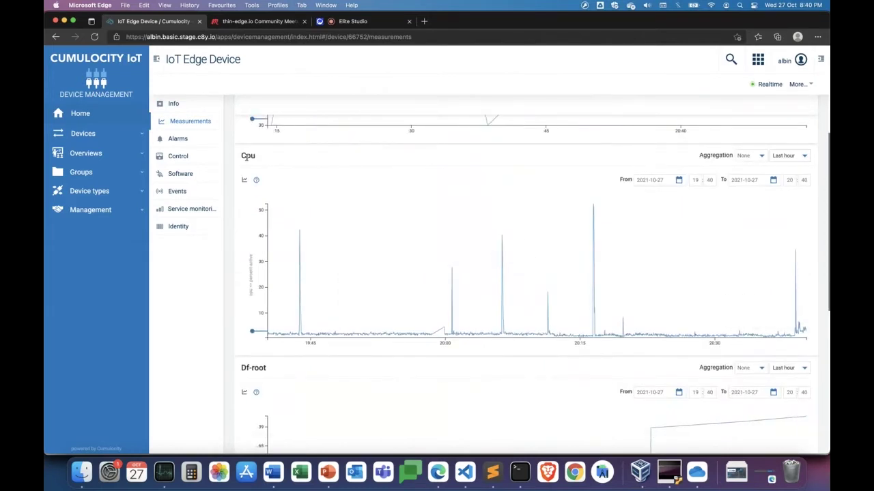
scroll(246, 164, "down", 6)
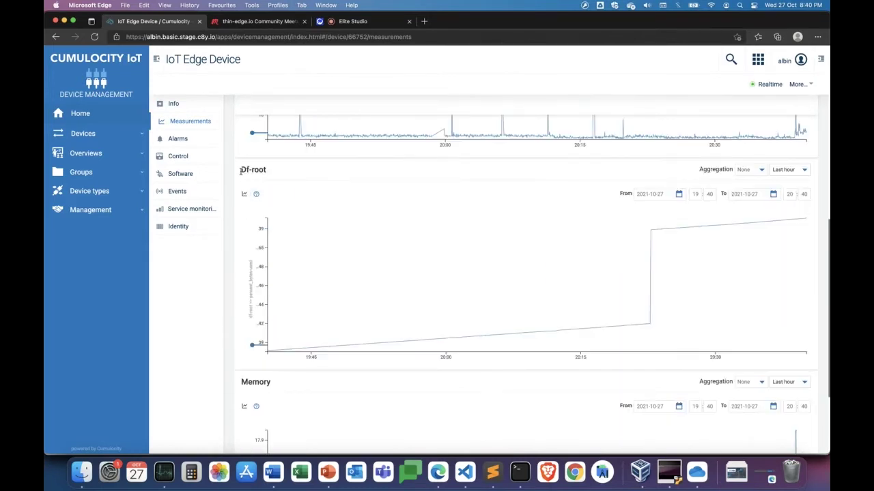
left_click_drag(242, 171, 283, 173)
scroll(281, 174, "down", 3)
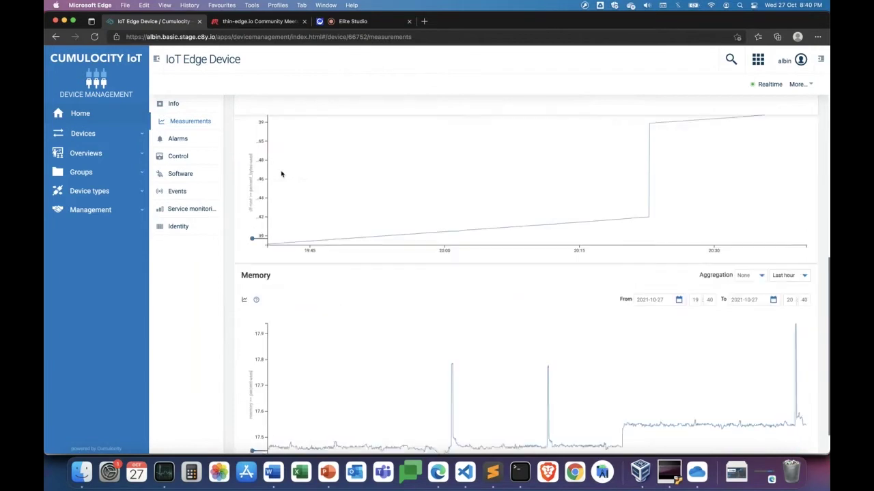
double_click(250, 262)
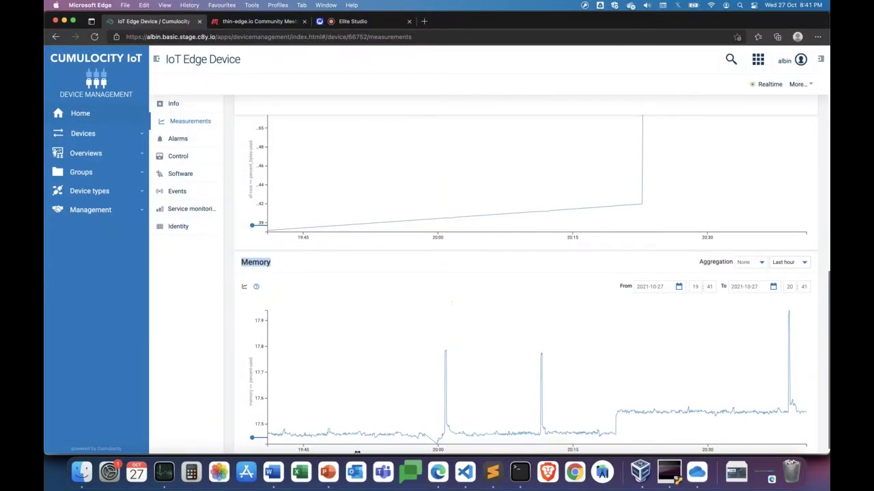
Return to PowerPoint and go to slide 5, 'Demo setup'.
left_click(328, 473)
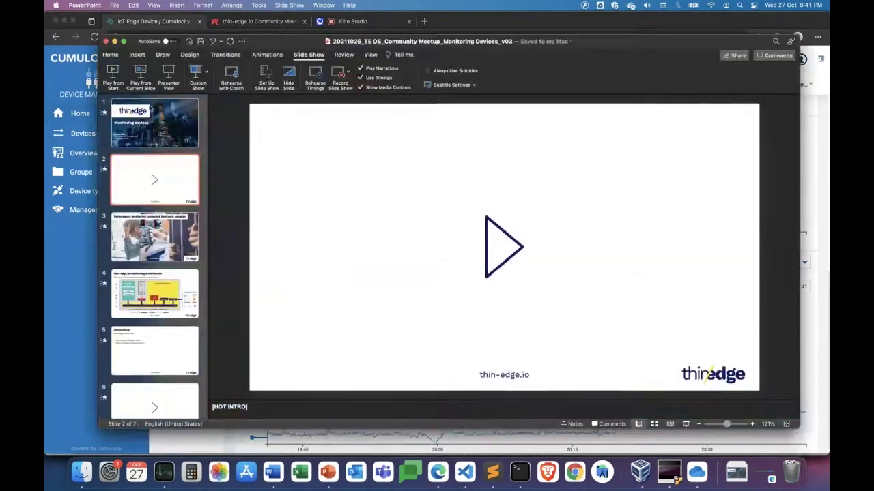
left_click(150, 258)
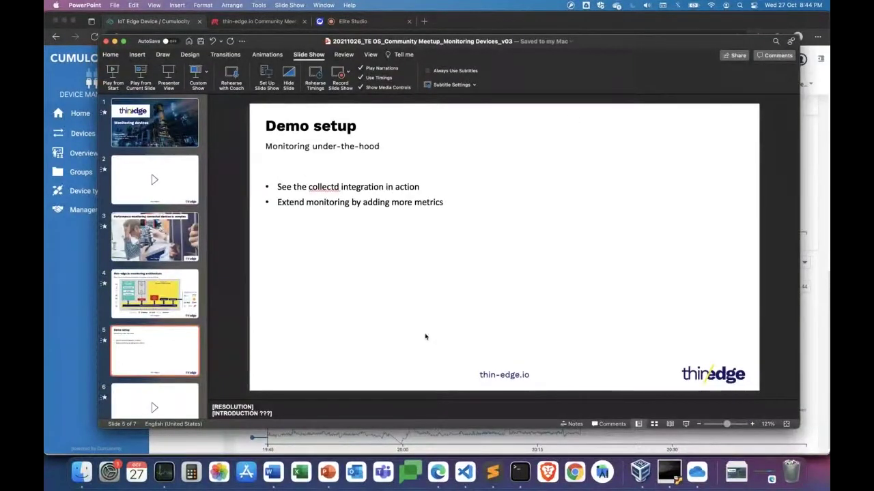
Recall 'sudo vi /etc/collectd/collectd.conf' at the Ubuntu VM's terminal prompt.
left_click(672, 475)
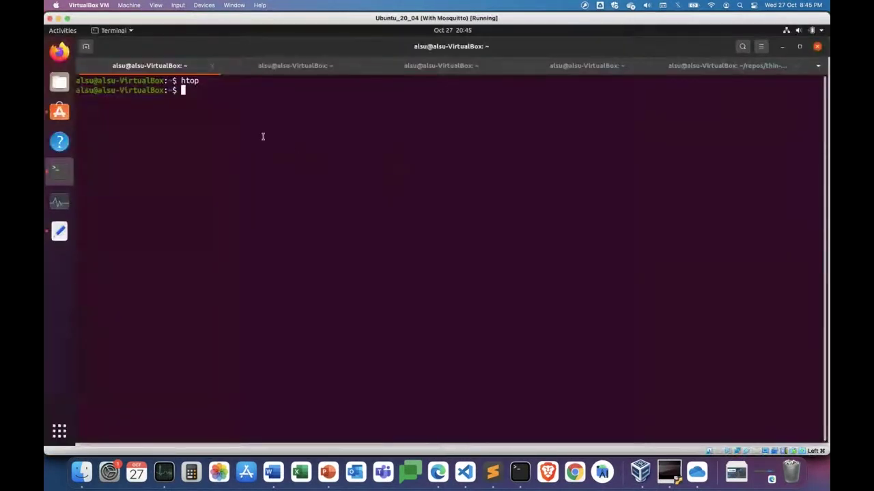
key("Up")
key("Up")
key("Up")
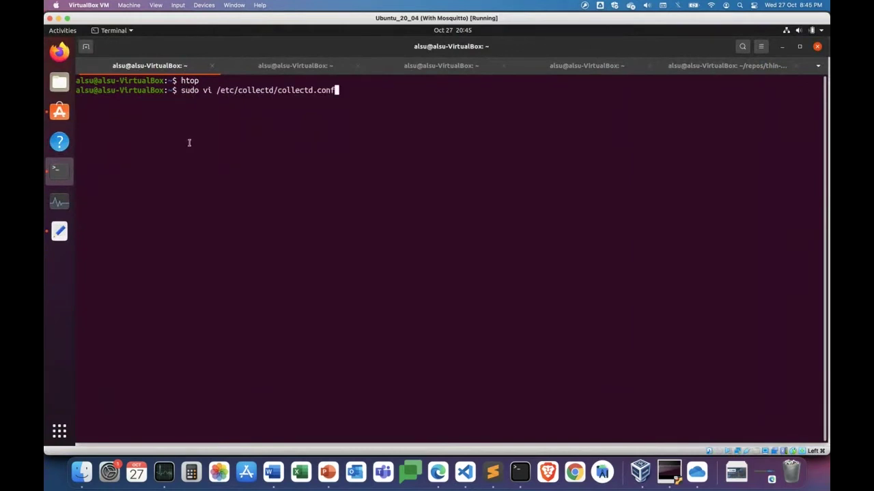
left_click_drag(277, 89, 335, 90)
Open collectd.conf in vi and highlight the enabled <LoadPlugin cpu> block.
left_click(340, 149)
key("Return")
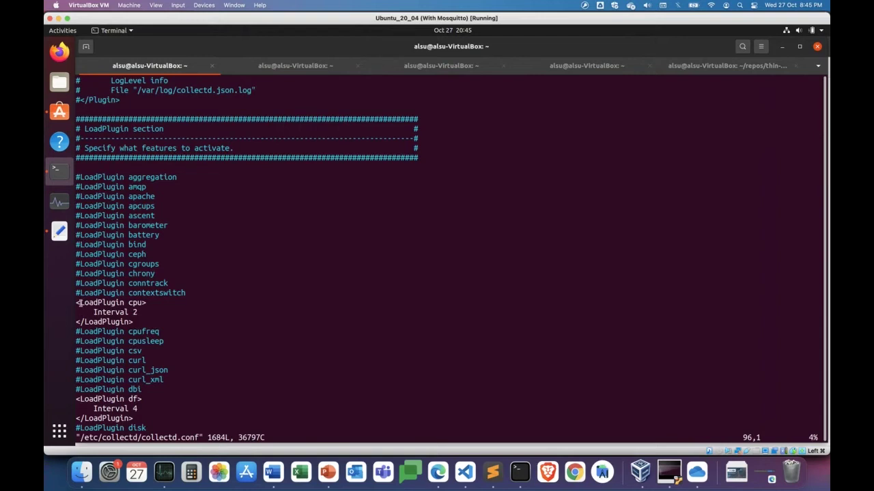
left_click_drag(80, 303, 157, 315)
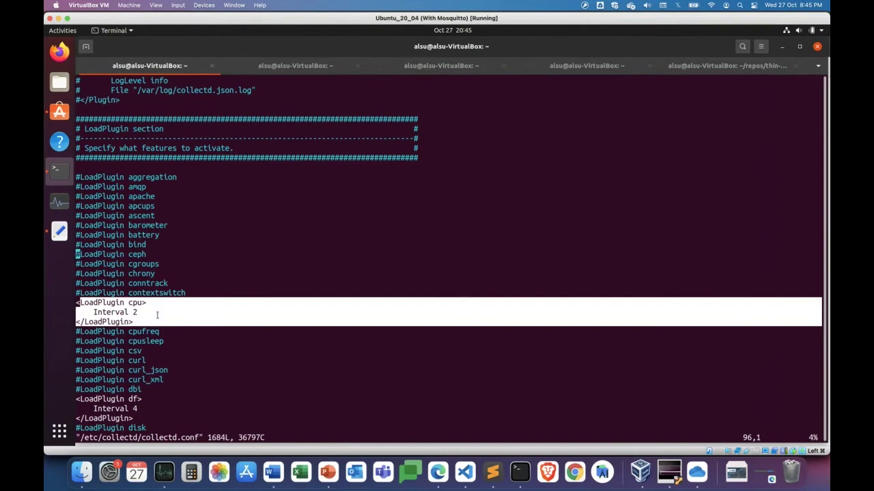
left_click(157, 315)
triple_click(102, 304)
double_click(102, 305)
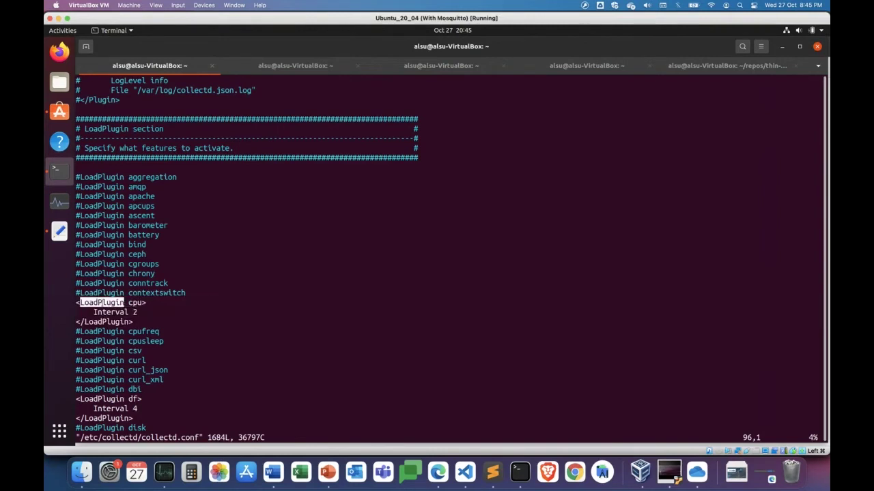
double_click(134, 303)
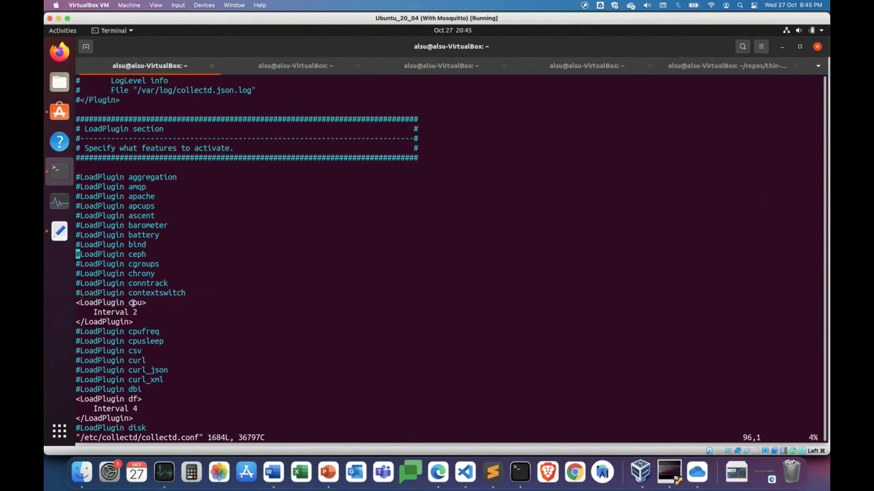
Highlight the df plugin along with the Interval 2 and Interval 4 settings.
double_click(133, 398)
left_click_drag(93, 312, 138, 312)
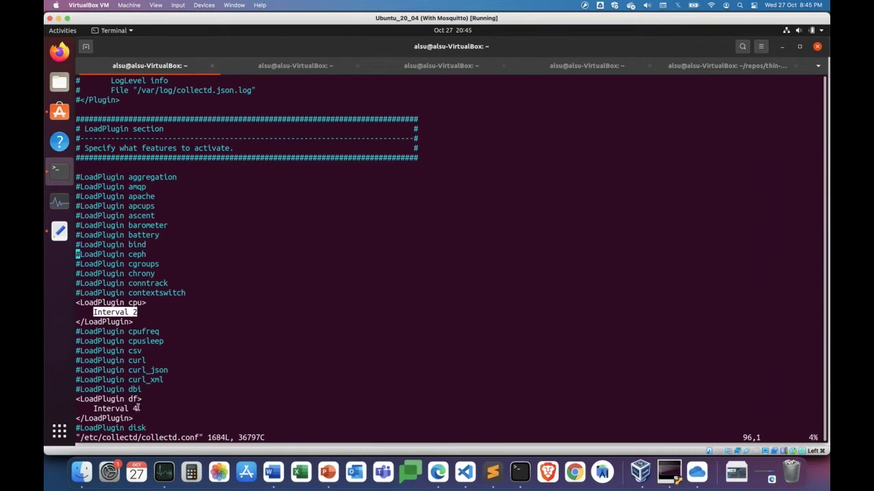
left_click_drag(135, 408, 137, 408)
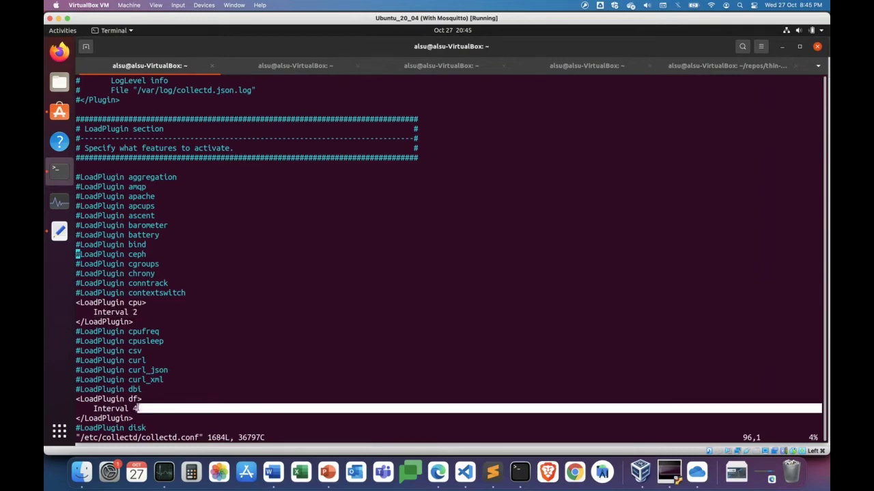
Clear the terminal and run mosquitto_sub -v -q 1 -t 'collectd/#'.
left_click(293, 66)
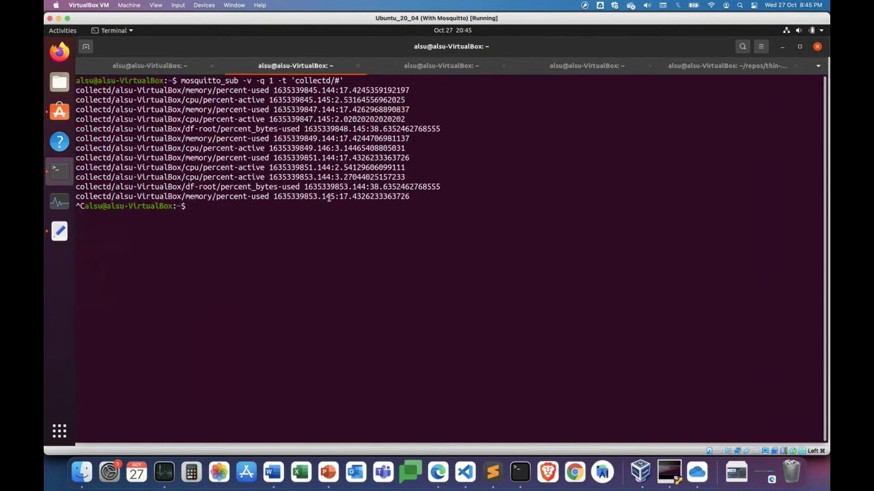
type("clear")
key("Return")
key("Up")
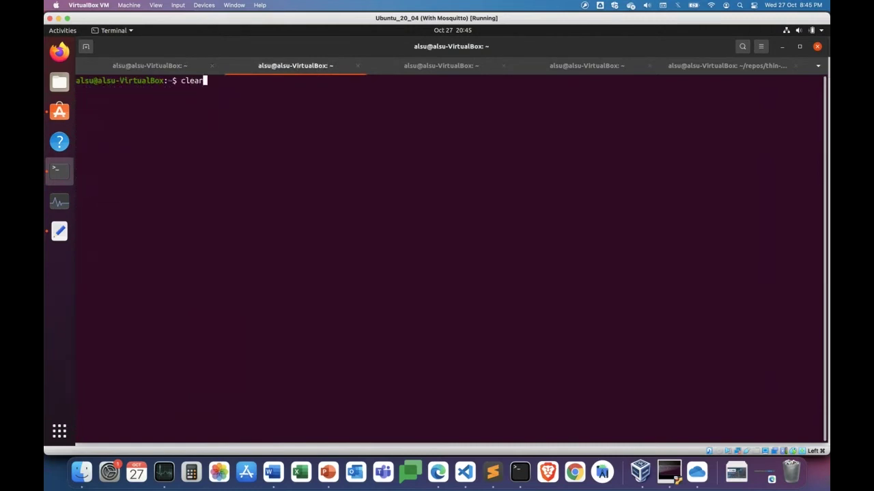
key("Up")
key("Down")
key("Up")
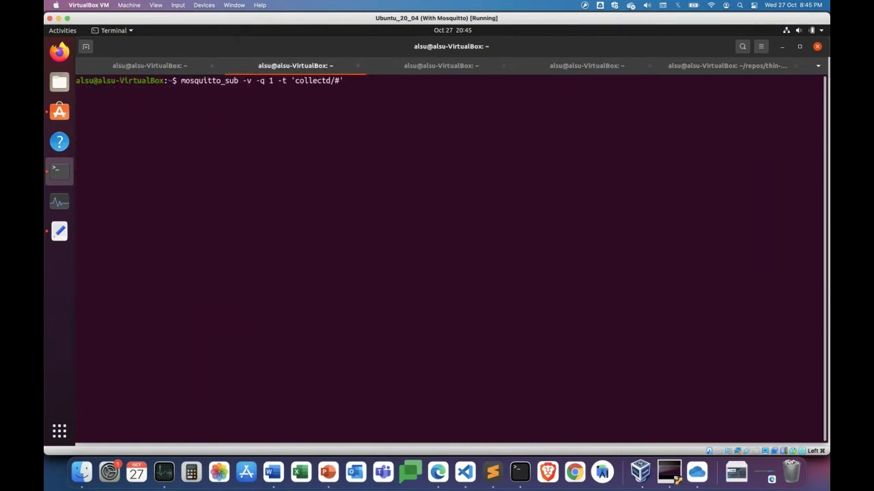
key("Return")
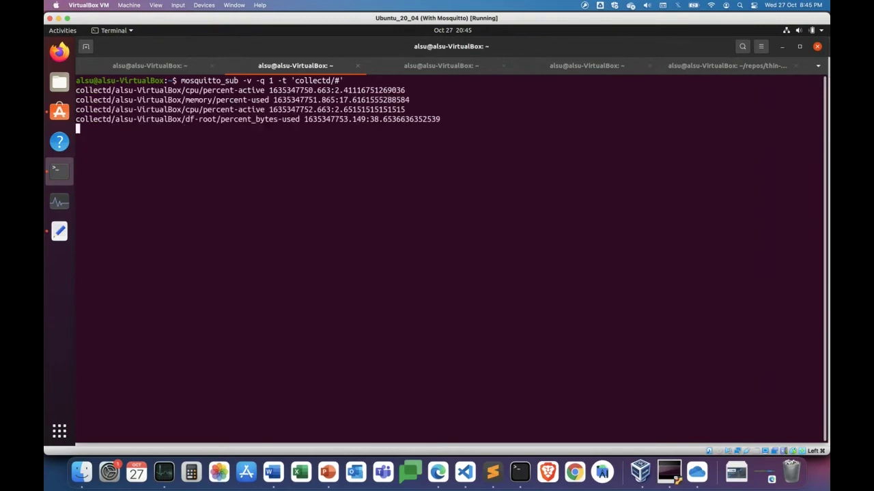
Highlight the cpu, memory and df-root messages, then stop the subscription.
double_click(246, 90)
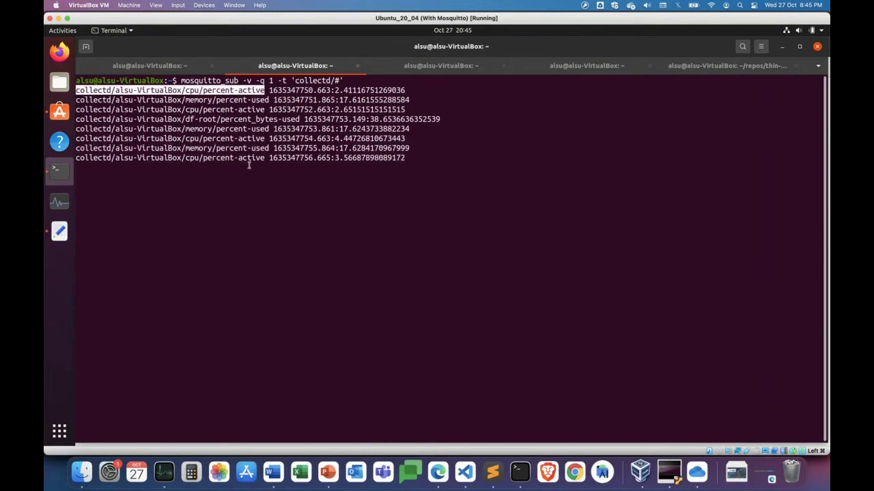
double_click(225, 101)
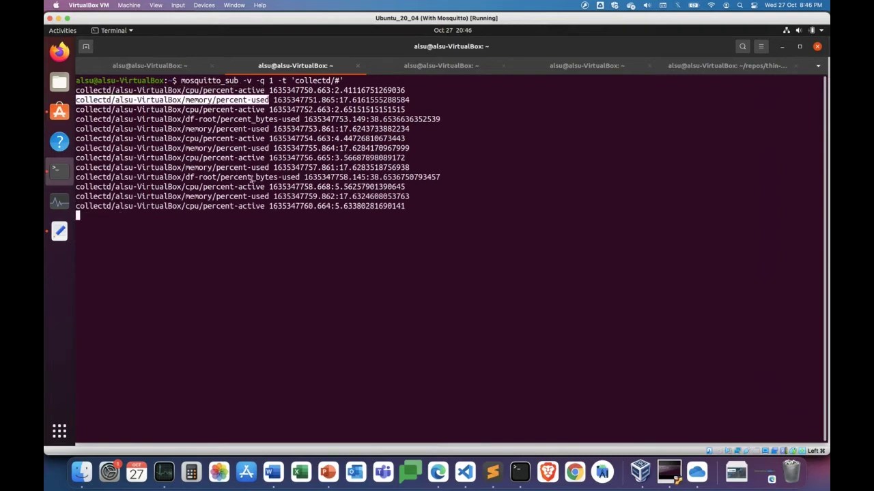
triple_click(262, 184)
triple_click(284, 177)
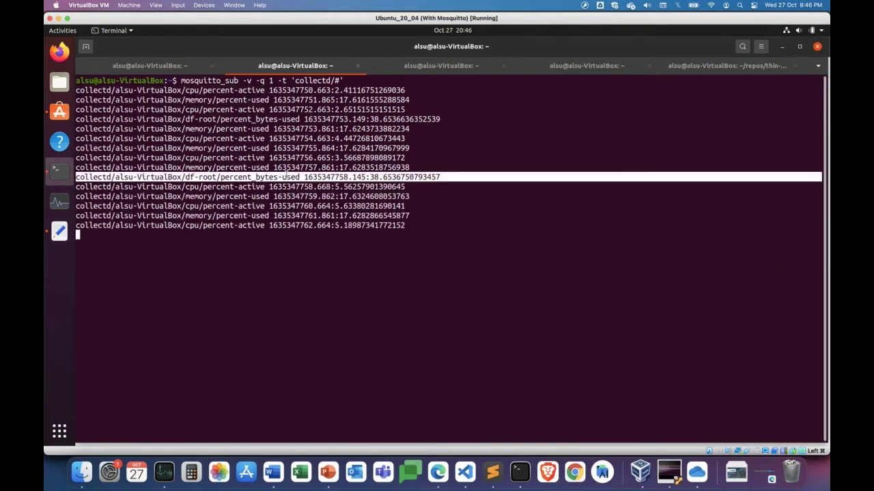
left_click(318, 307)
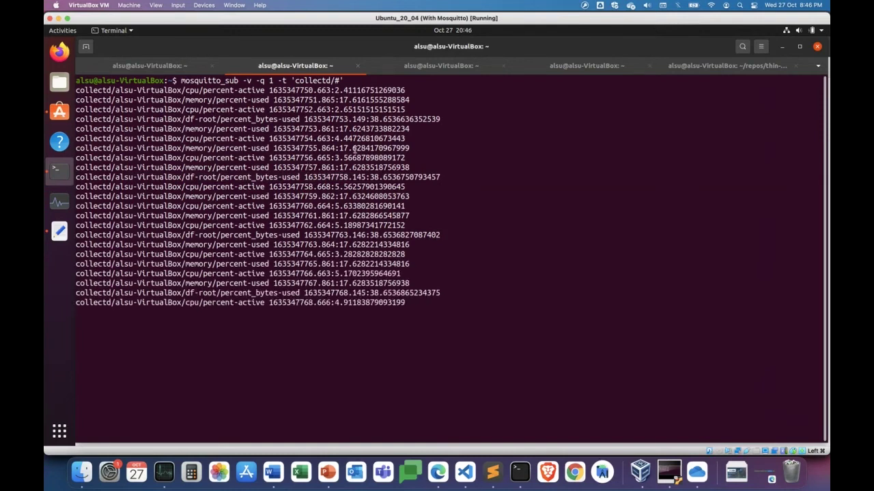
key("ctrl+c")
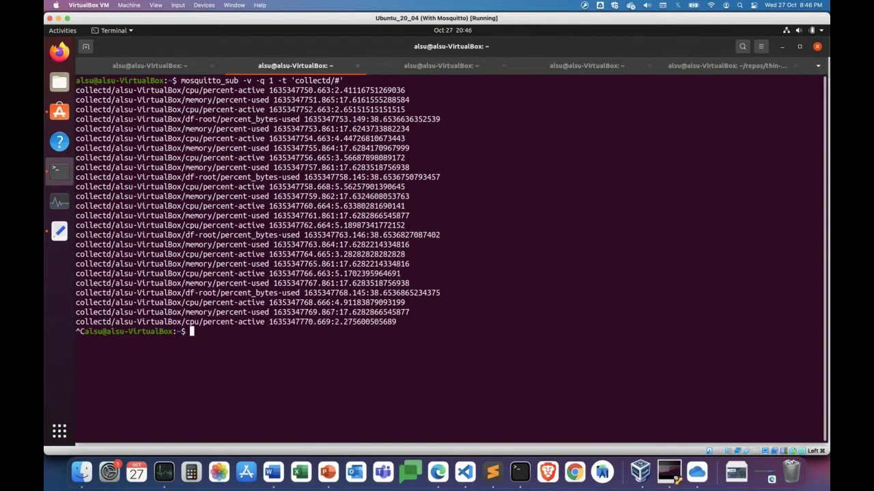
left_click(460, 68)
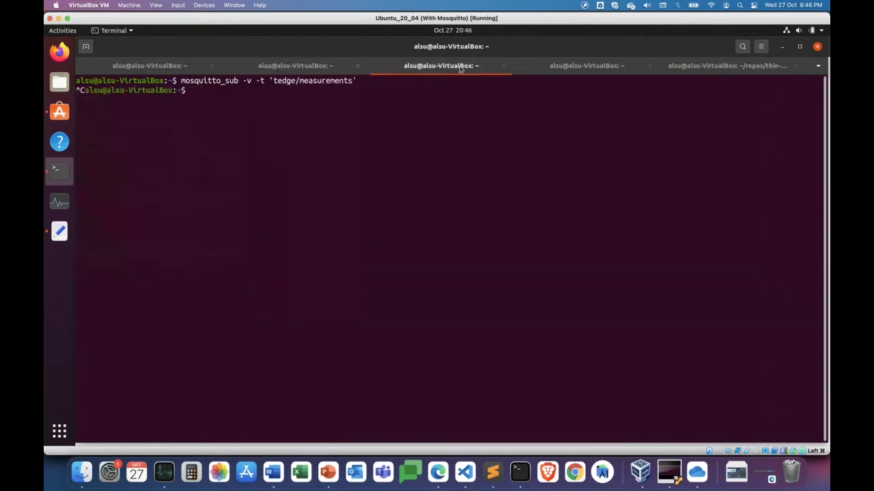
Run mosquitto_sub -v -t 'tedge/measurements' from history.
key("Up")
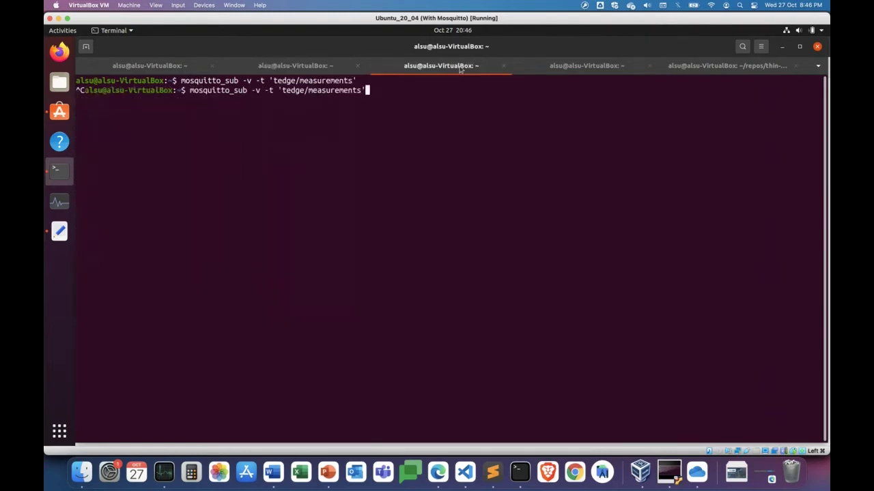
left_click_drag(280, 88, 363, 90)
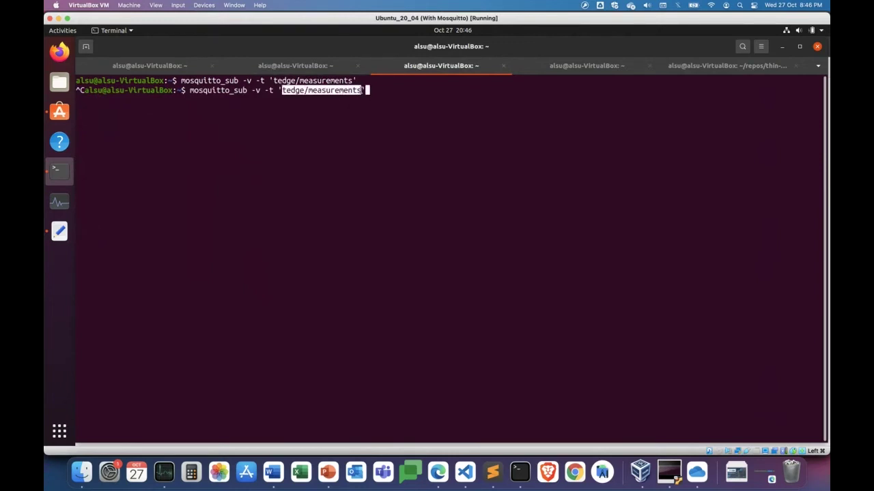
key("Return")
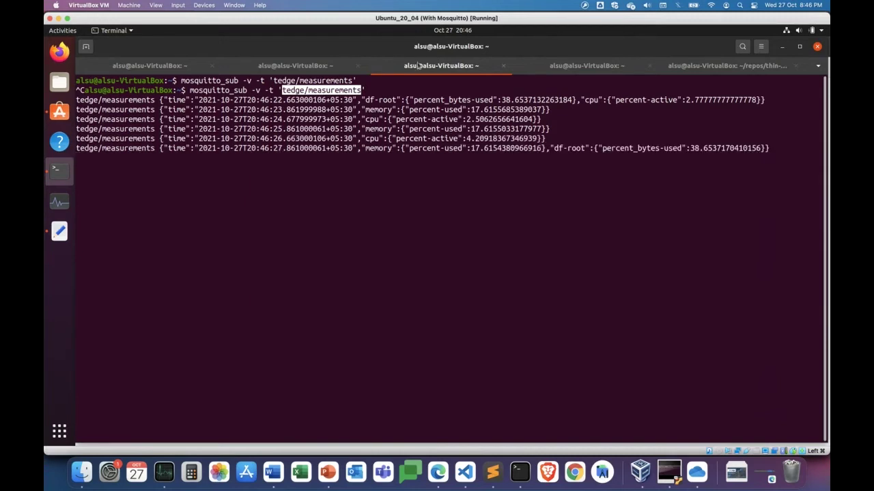
Highlight the grouped cpu, memory and df-root JSON fields, then stop the stream.
left_click_drag(76, 100, 765, 100)
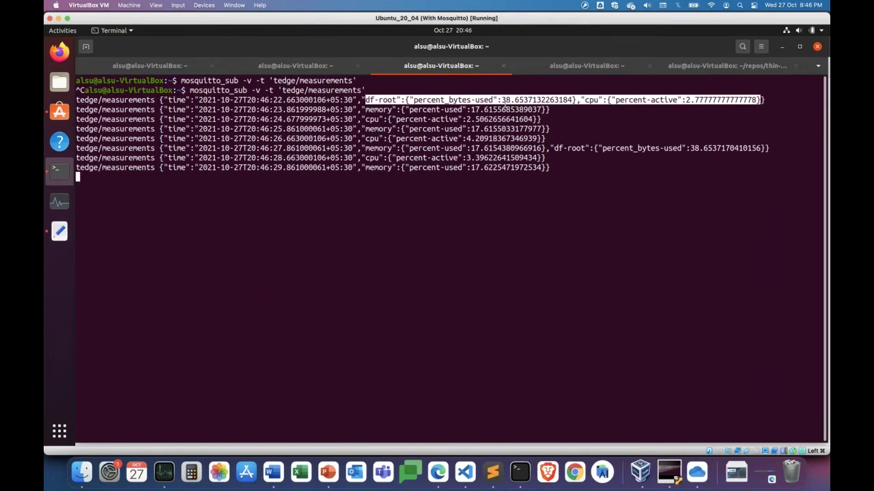
double_click(380, 100)
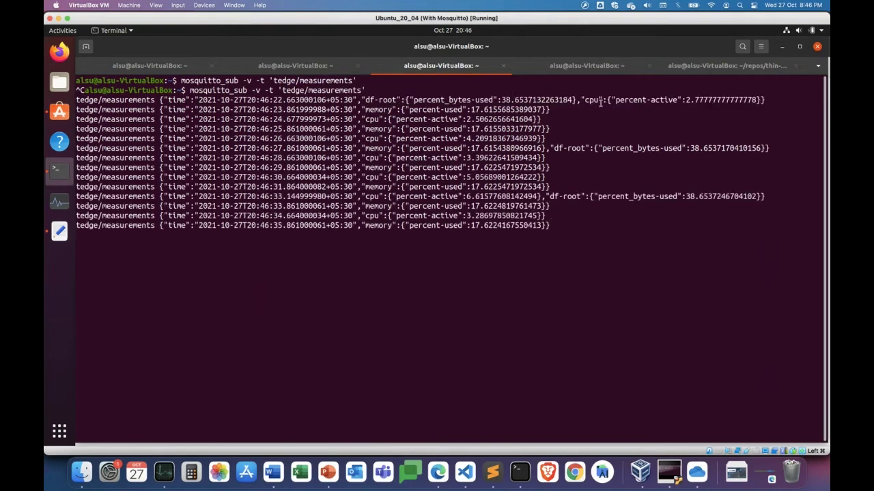
left_click_drag(597, 100, 604, 100)
left_click(375, 211)
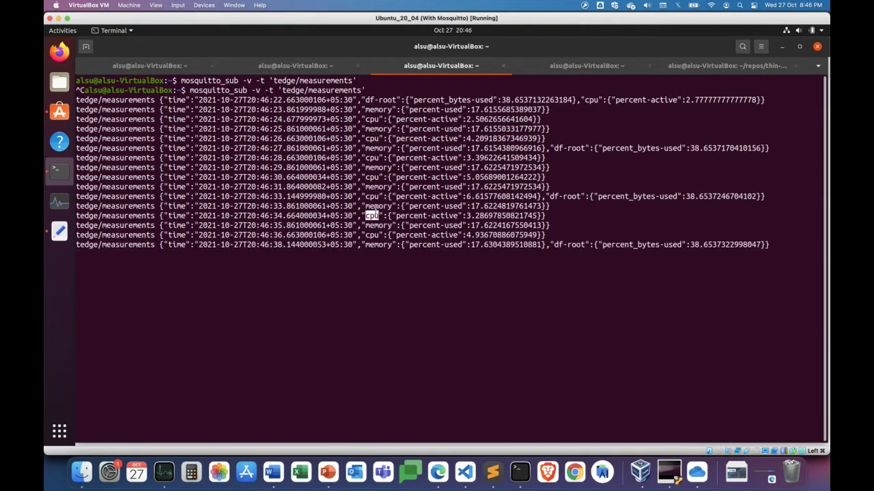
double_click(423, 245)
double_click(570, 245)
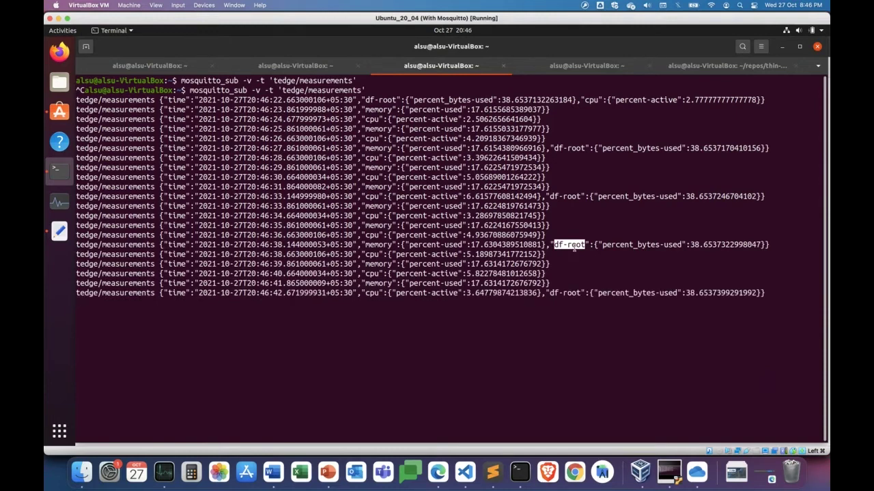
key("ctrl+c")
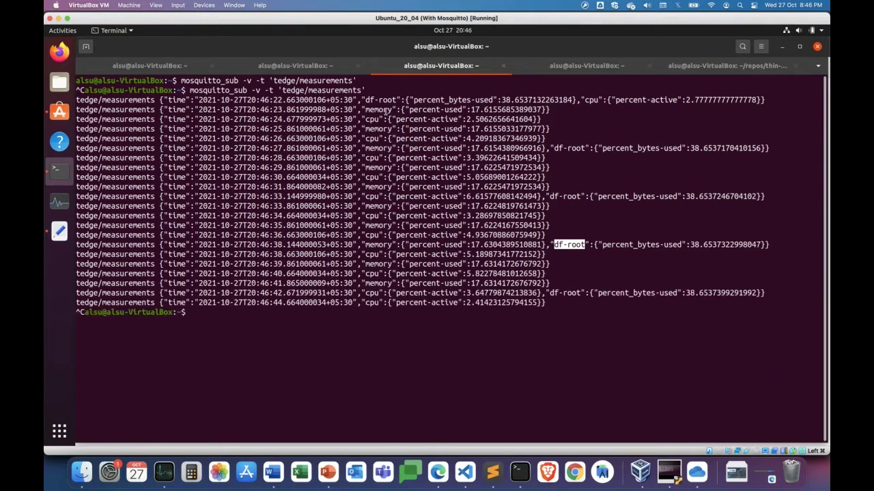
left_click_drag(159, 101, 766, 100)
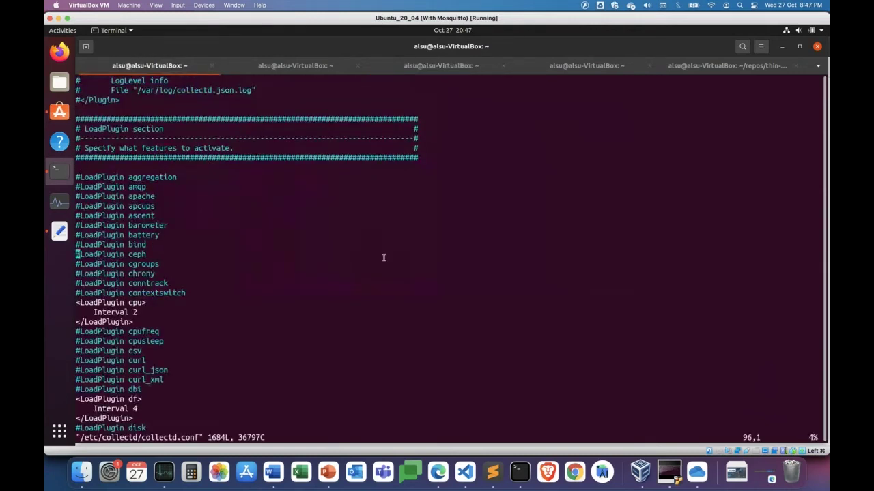
Uncomment the LoadPlugin battery line in collectd.conf and save with :wq.
key("Up")
key("Up")
key("x")
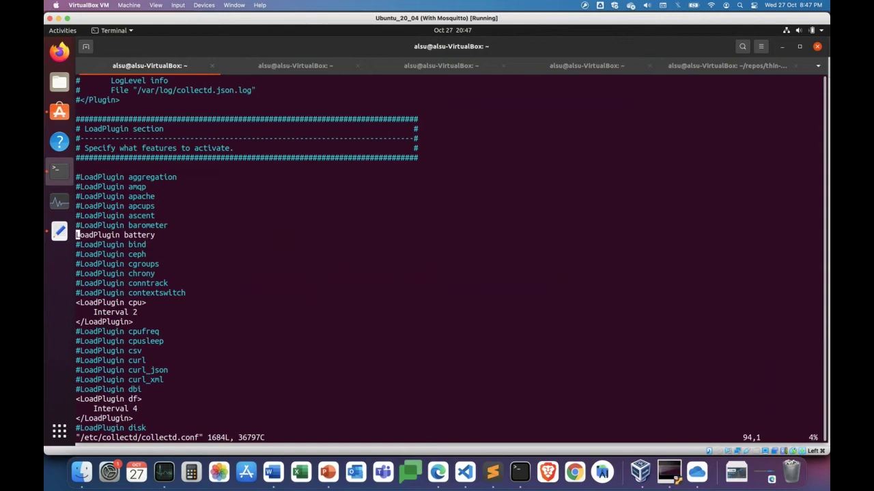
type(":")
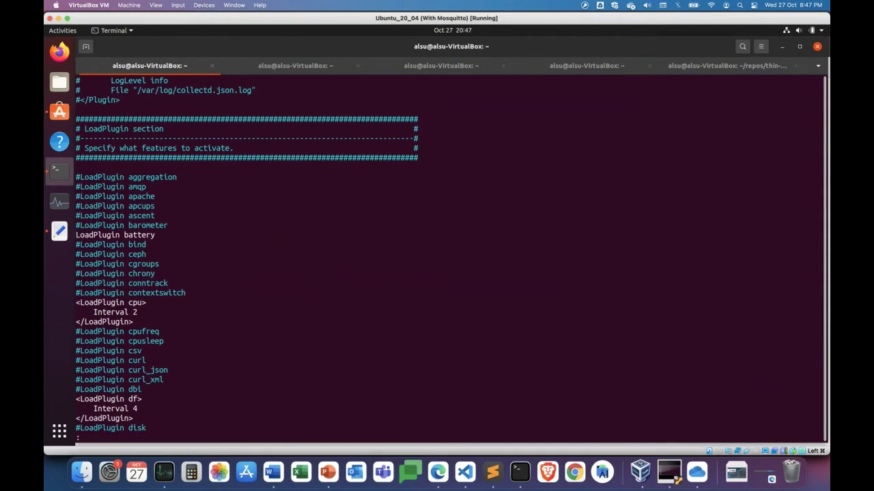
type("wq")
key("Return")
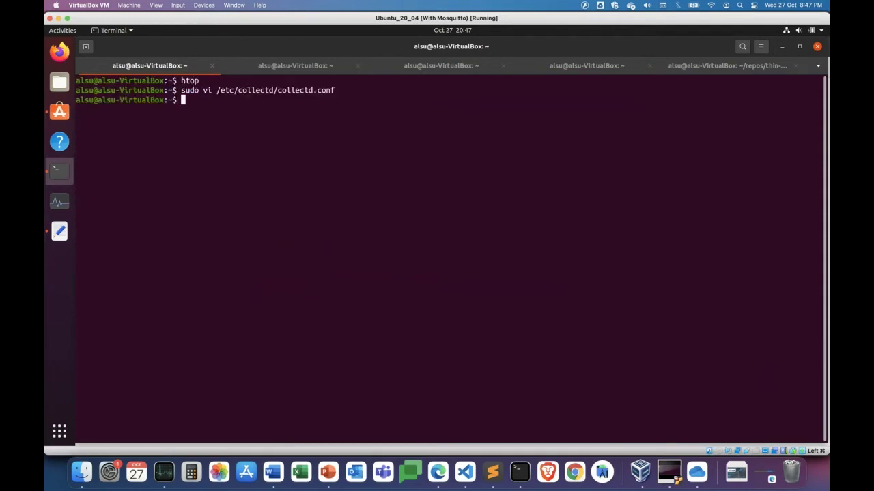
Find 'sudo systemctl restart collectd' by history search for 'rest' and run it.
key("ctrl+r")
type("rest")
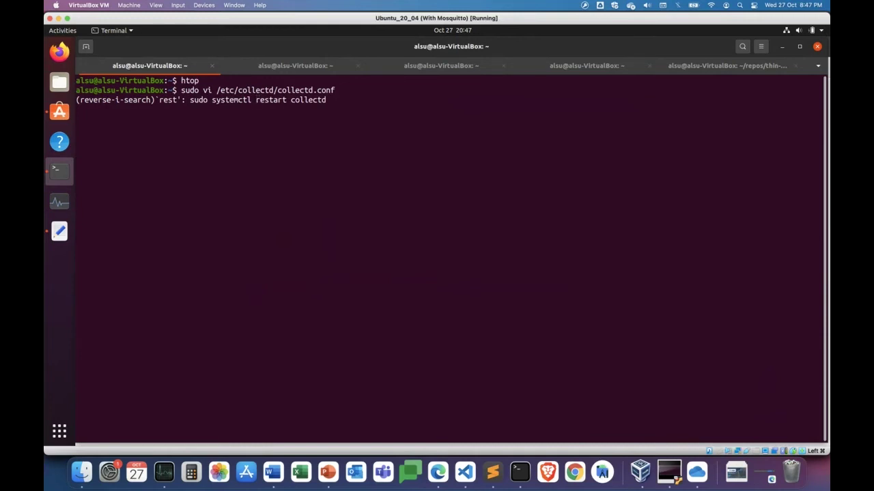
key("Return")
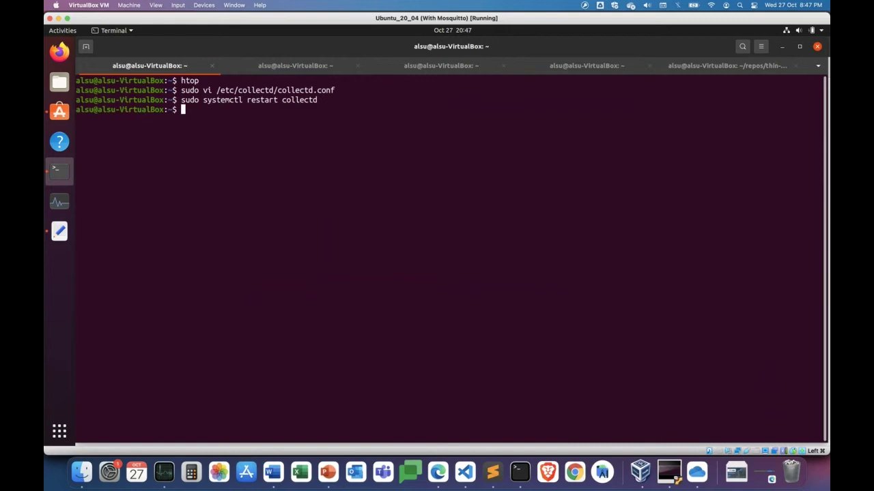
left_click(438, 472)
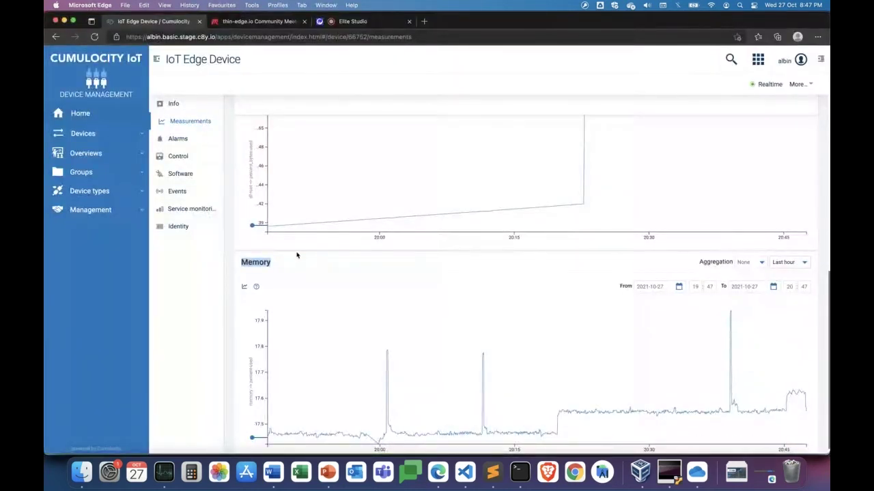
Scroll up the device's Measurements page until the Battery-0 chart is at the top.
scroll(297, 255, "up", 5)
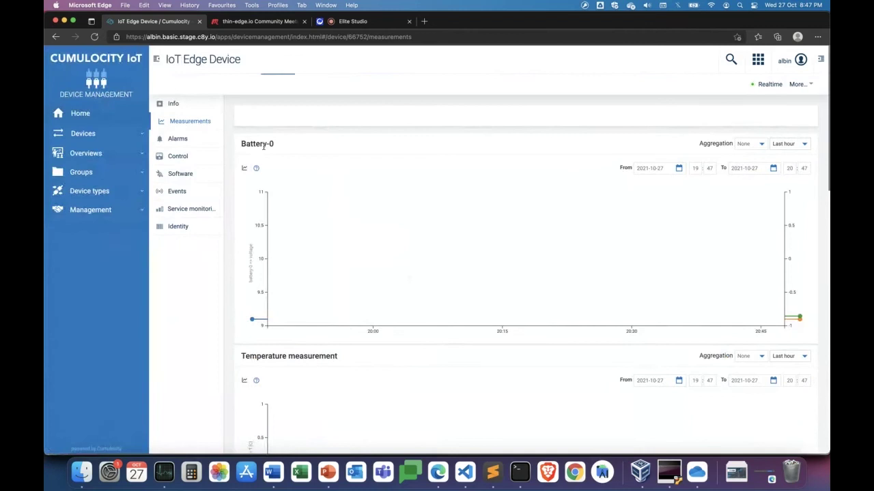
Set the Battery-0 chart's time range to Last minute, then return to the Ubuntu VM terminal.
left_click(796, 145)
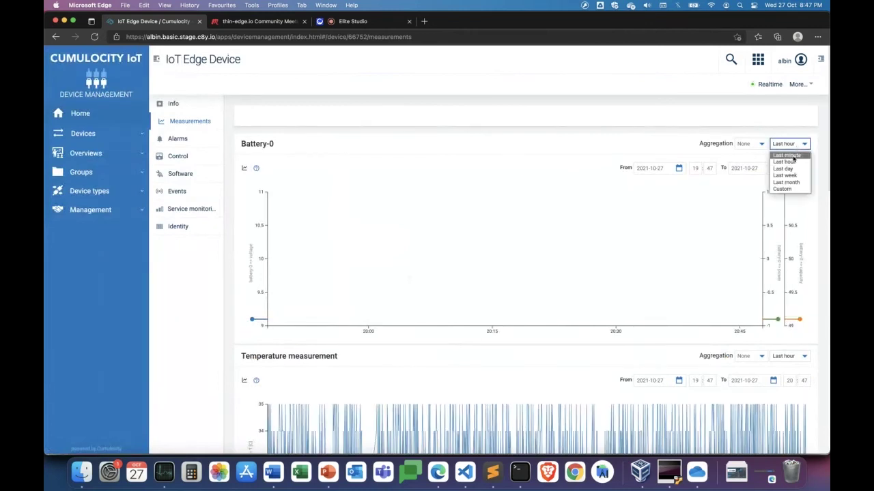
left_click(792, 156)
mouse_move(698, 258)
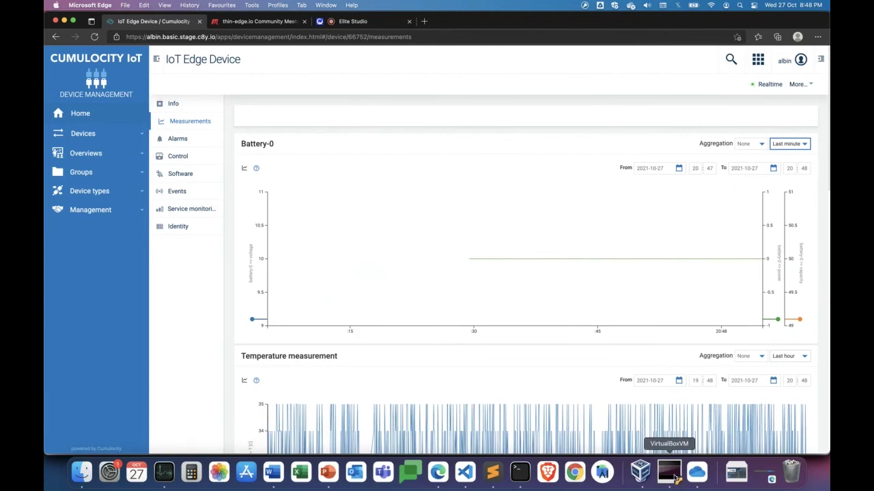
left_click(674, 478)
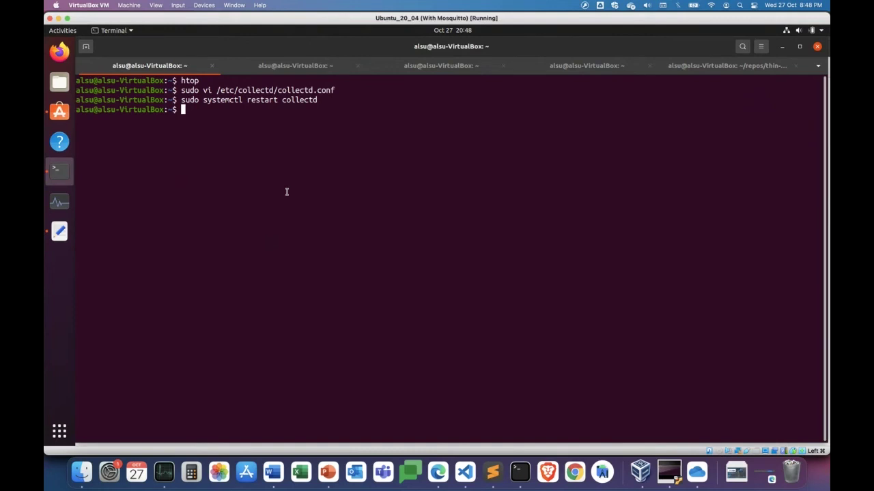
Reopen /etc/collectd/collectd.conf in vi and highlight the enabled battery and cpu plugins.
key("Up")
key("Up")
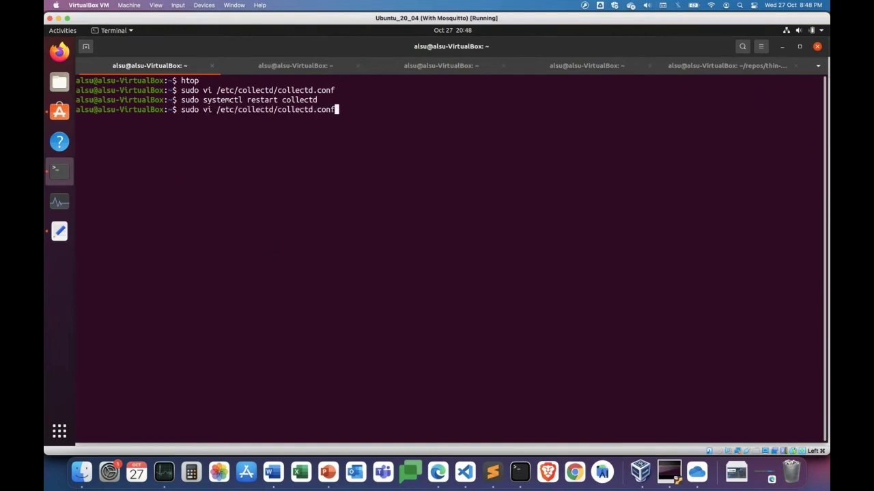
key("Return")
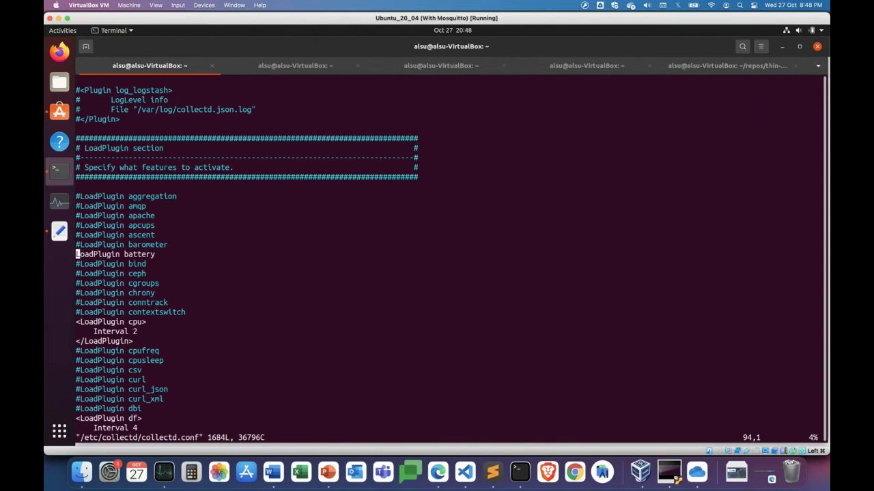
double_click(133, 253)
double_click(134, 321)
Turn on line numbers with :set nu and highlight the aggregation and commented-out chrony plugins.
type(":set nu")
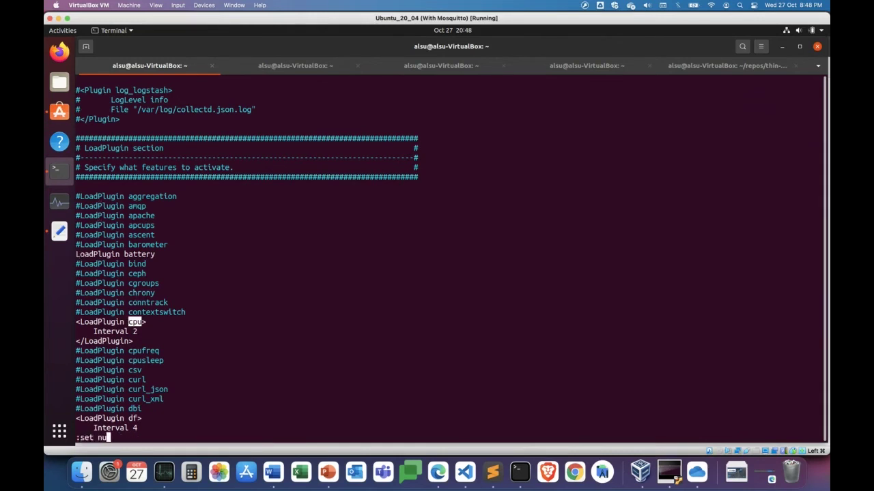
key("Return")
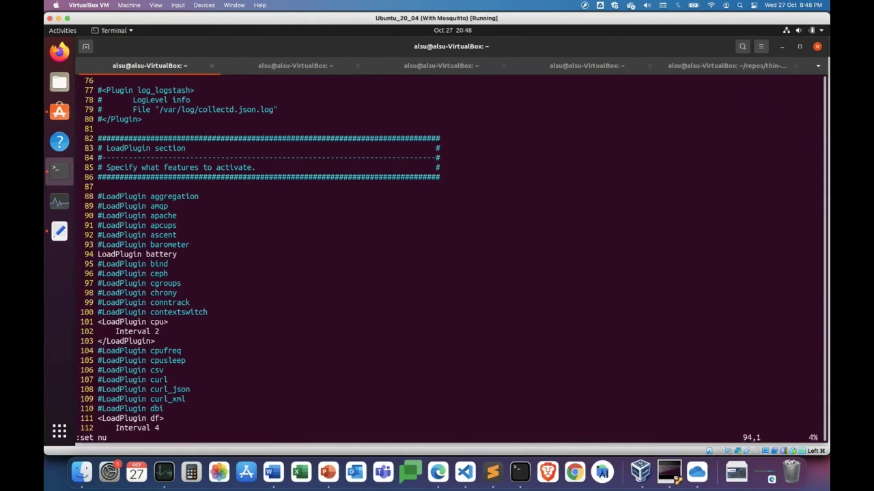
double_click(165, 197)
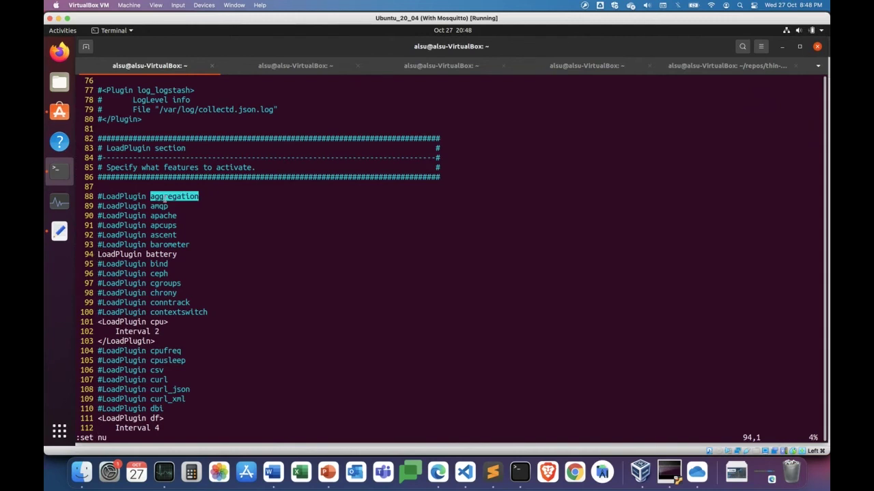
left_click(99, 198)
double_click(174, 292)
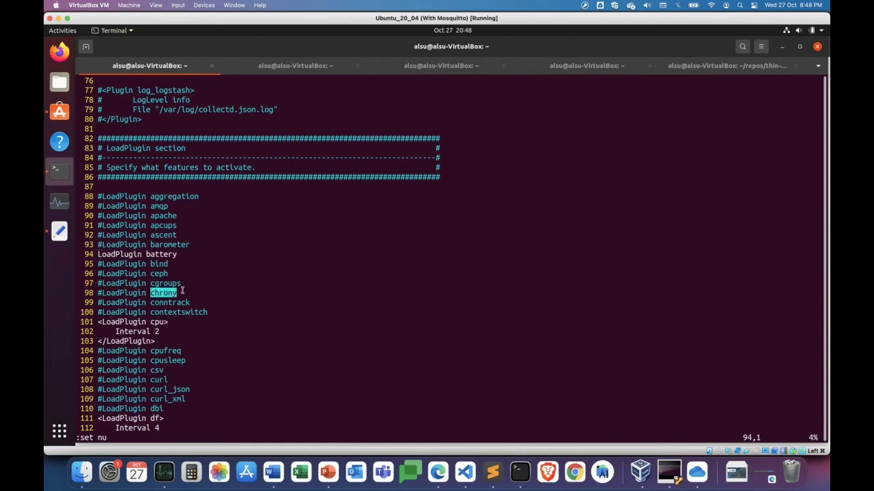
left_click(295, 266)
Page down the LoadPlugin list to its last entry, zookeeper, and highlight it.
key("ctrl+d")
key("ctrl+d")
key("ctrl+d")
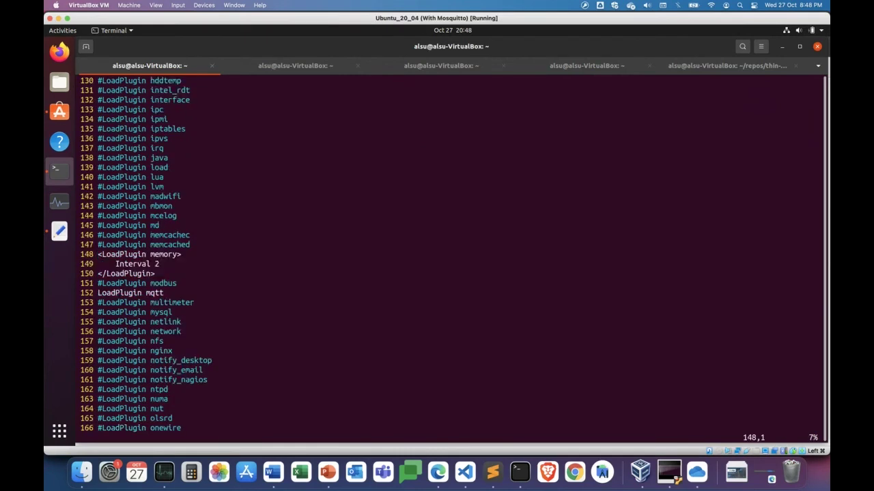
key("ctrl+d")
key("ctrl+d")
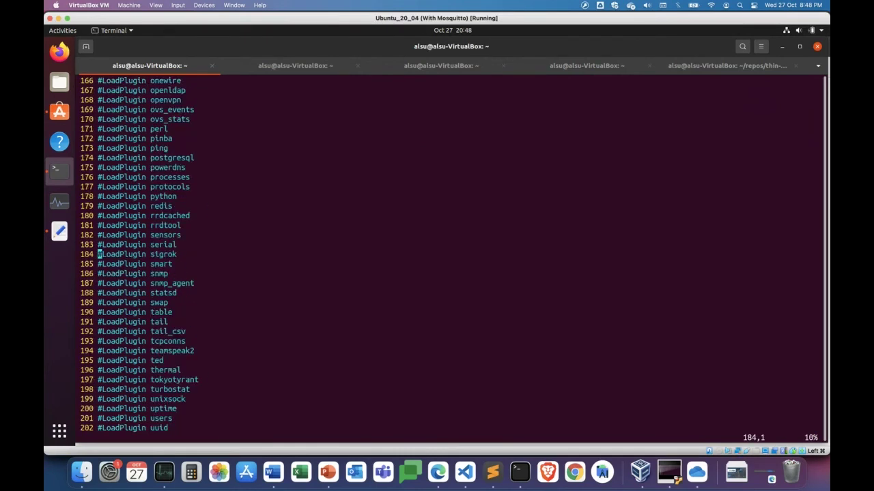
key("ctrl+d")
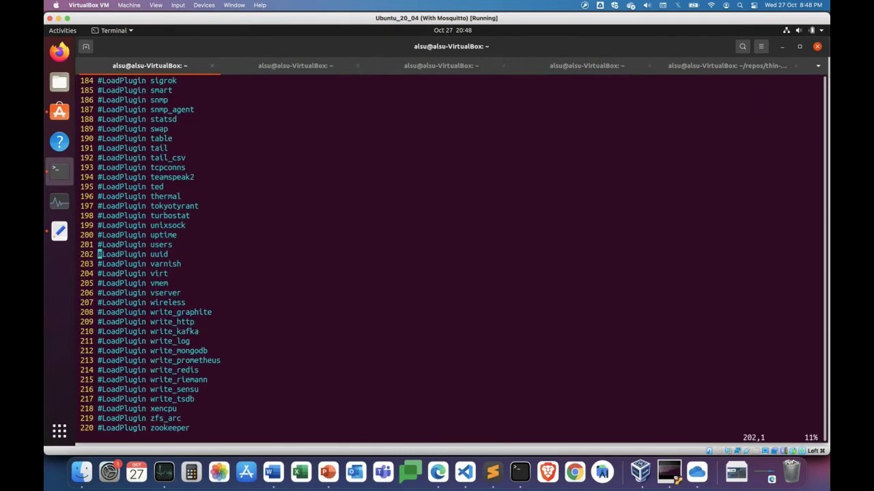
key("ctrl+d")
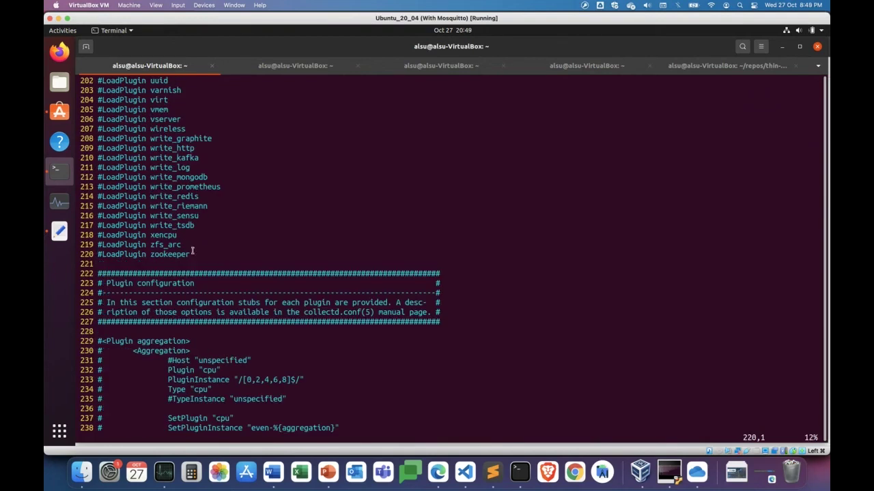
triple_click(111, 252)
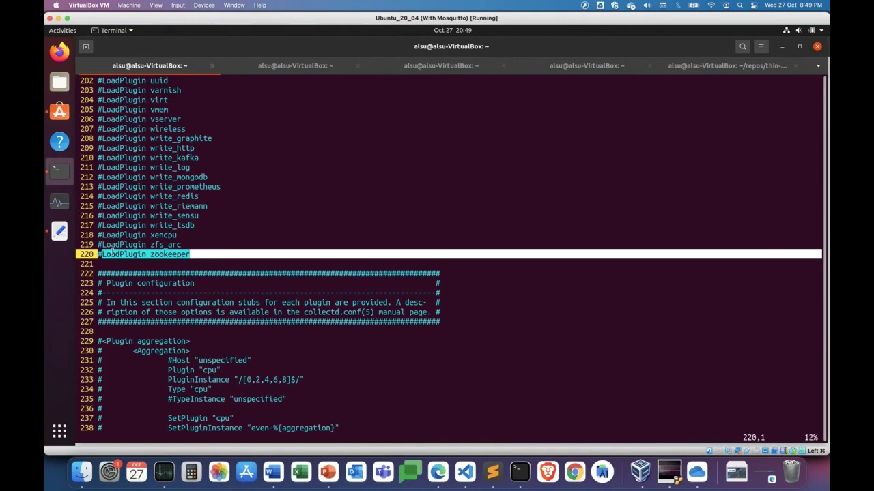
Quit vi, switch to the fourth terminal tab and rerun top, highlighting collectd's 5.3m resident memory.
type(":q")
key("Return")
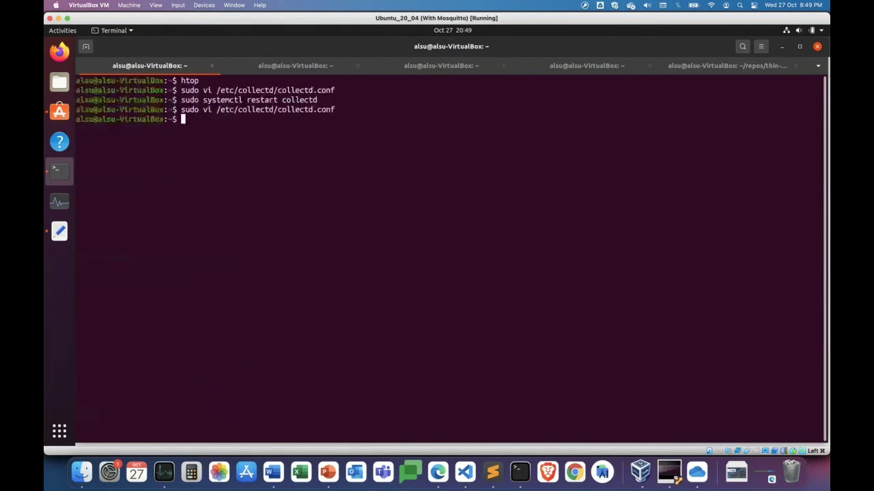
left_click(578, 66)
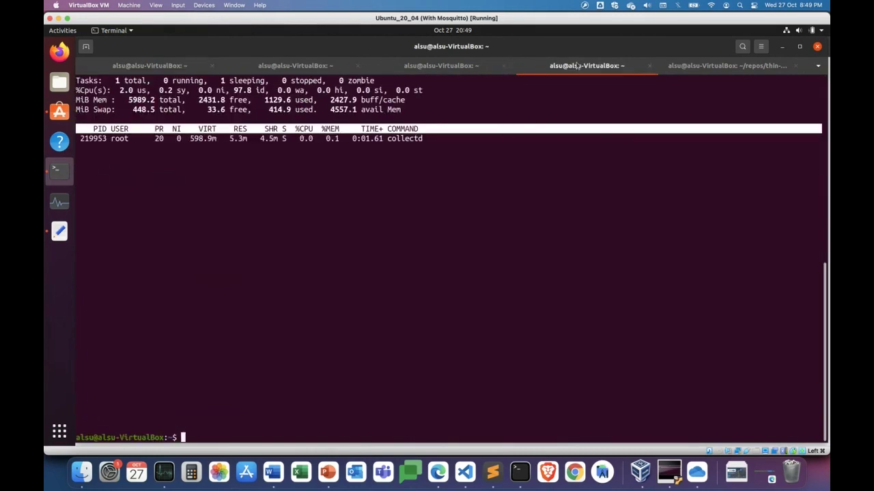
type("q")
key("Up")
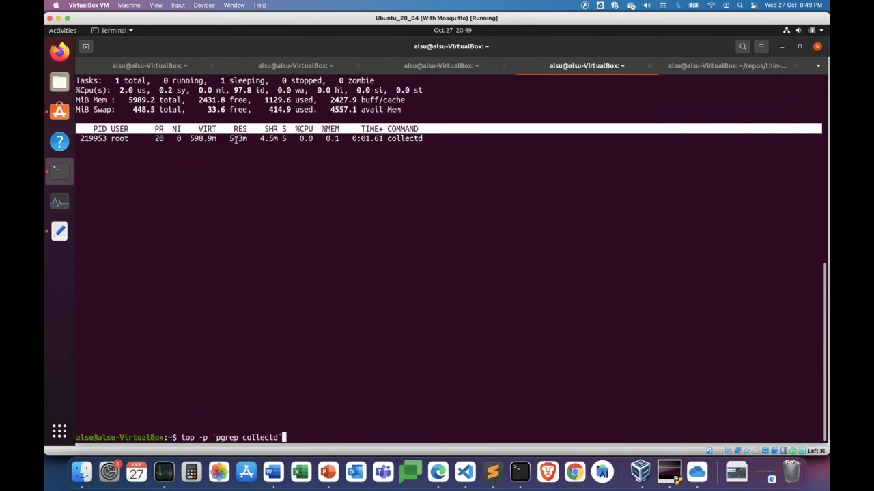
left_click_drag(229, 139, 249, 138)
Run 'apt-cache show collectd | head -n 10', highlight Installed-Size 199, then return to Cumulocity in Edge.
key("Up")
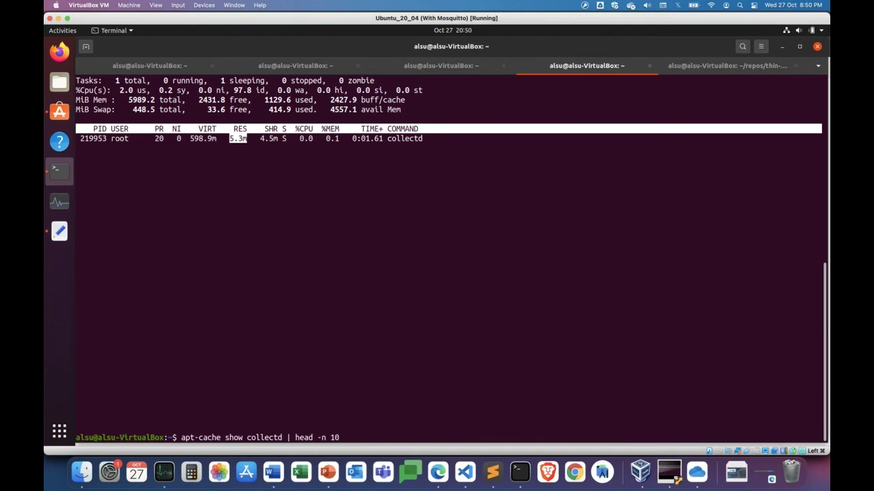
key("Return")
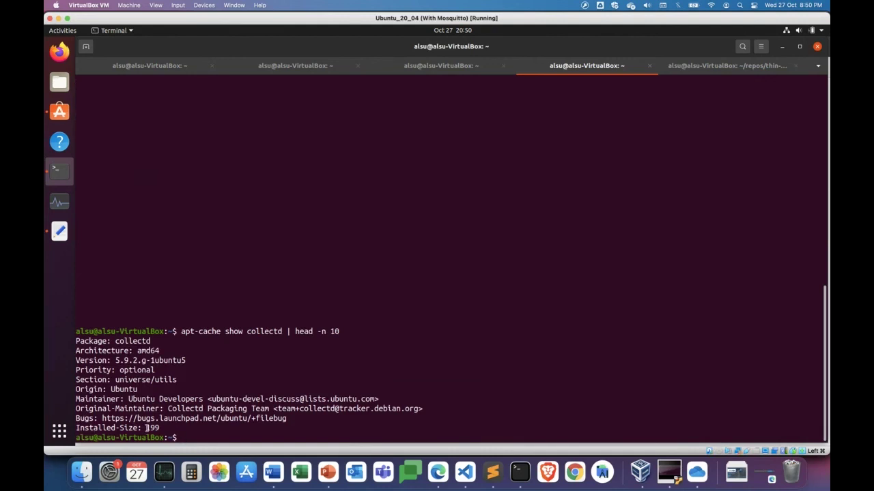
mouse_move(145, 428)
left_mouse_down()
mouse_move(162, 438)
mouse_move(160, 428)
left_mouse_up()
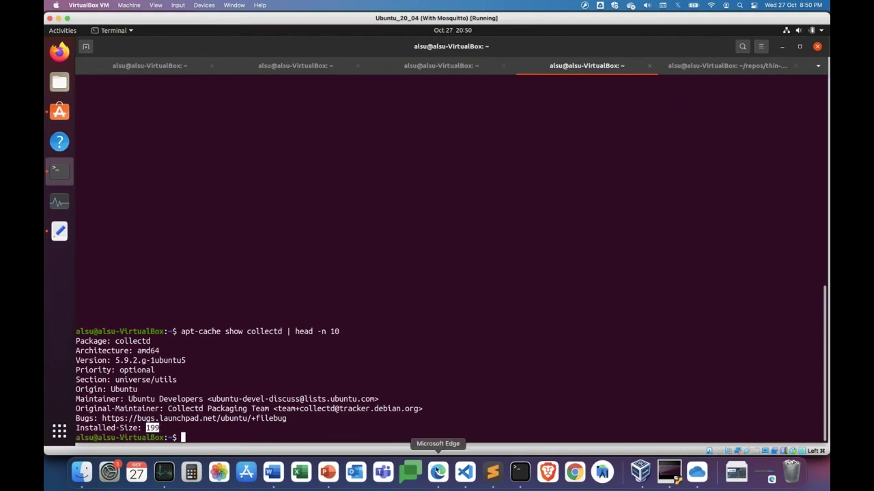
left_click(437, 473)
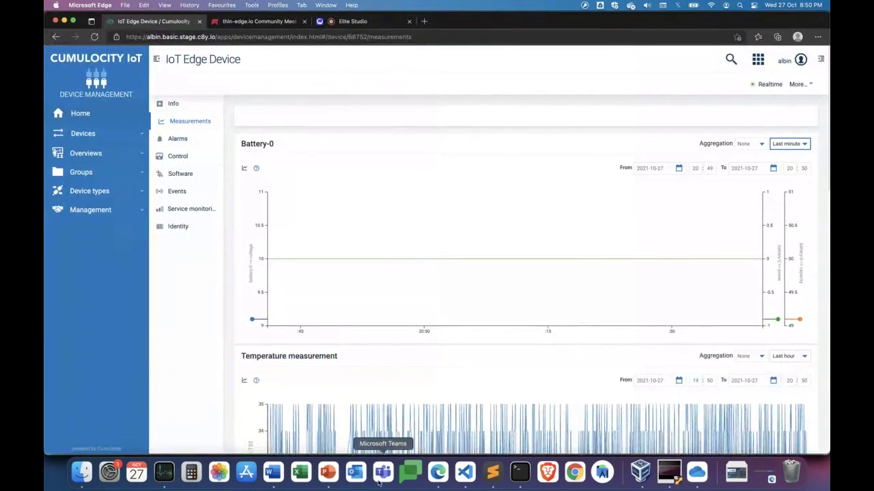